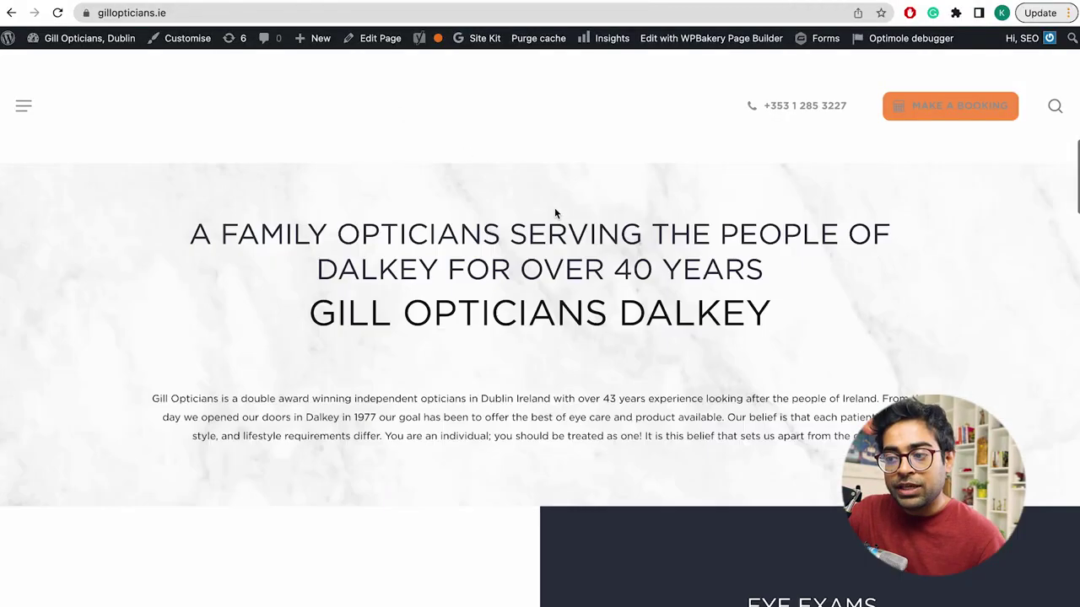
Scroll down the position-tracking sheet to review keywords and their gillopticians.ie landing pages
{"action": "scroll", "coordinate": [554, 213], "scroll_direction": "down", "scroll_amount": 5}
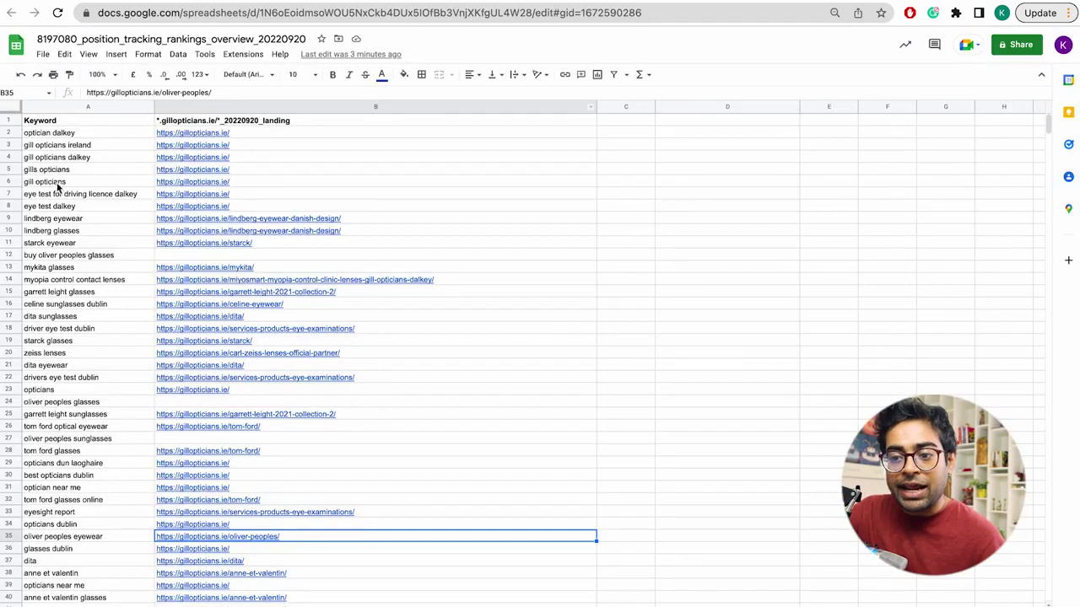
Note the 'gill opticians' keyword, then navigate between the Oliver Peoples page and homepage and select its address
{"action": "left_click", "coordinate": [97, 174]}
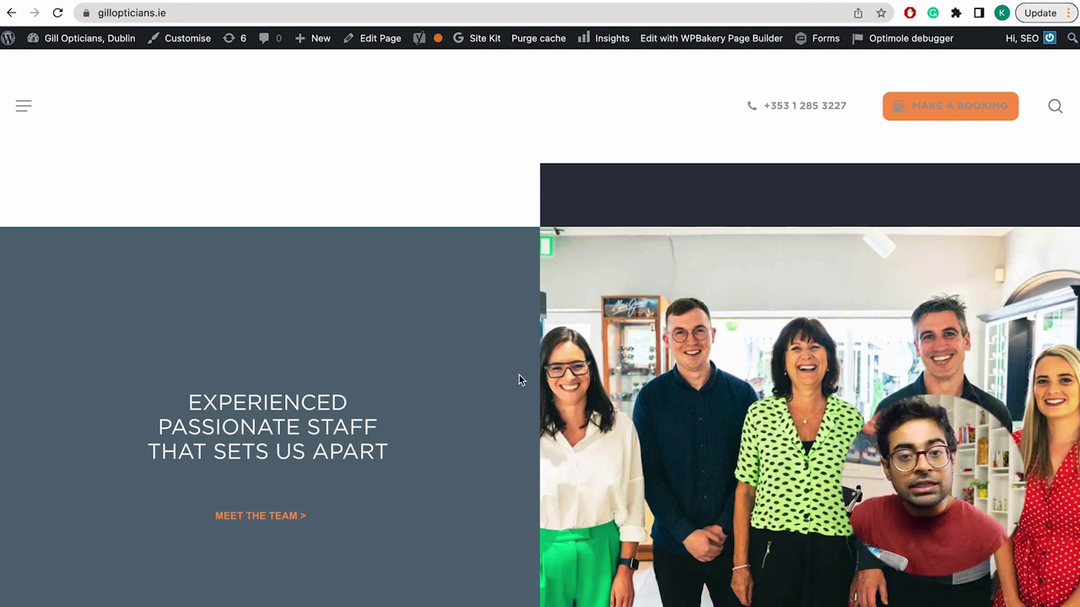
{"action": "left_click", "coordinate": [18, 111]}
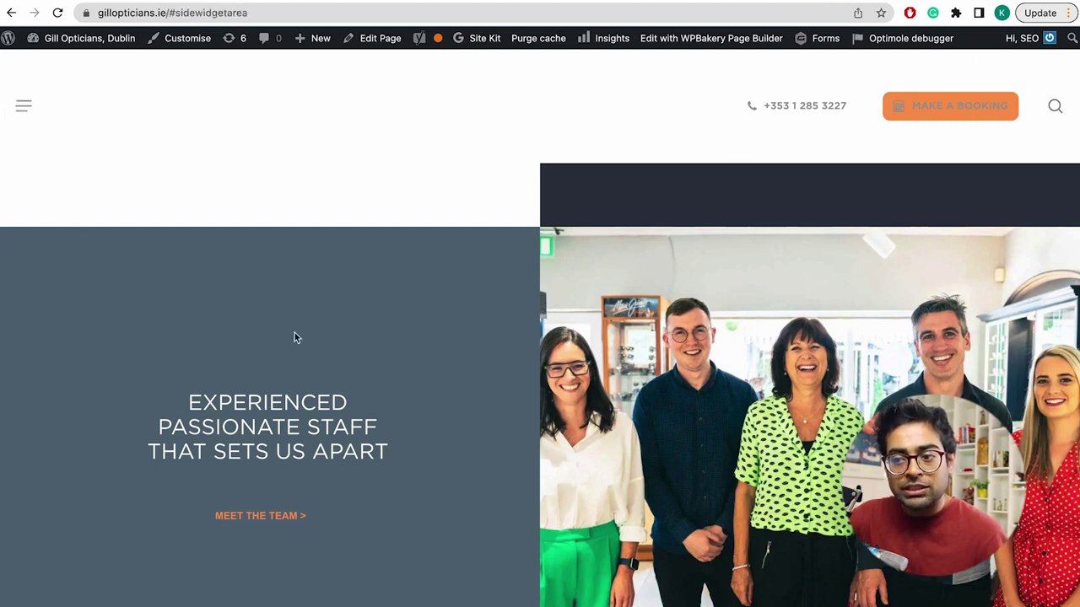
{"action": "scroll", "coordinate": [295, 338], "scroll_direction": "down", "scroll_amount": 10}
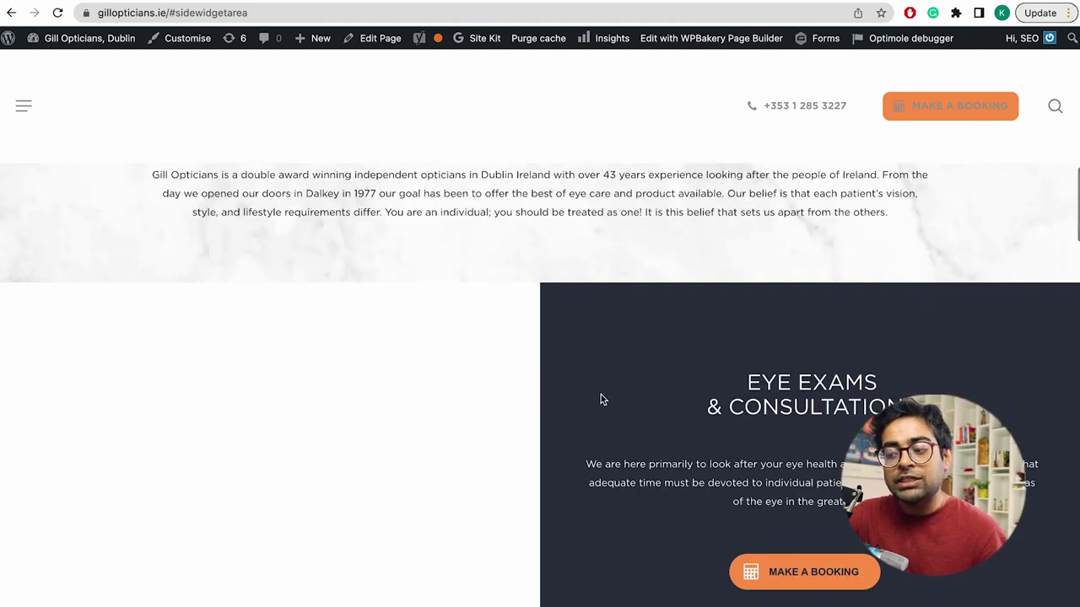
{"action": "key", "text": "alt+Left"}
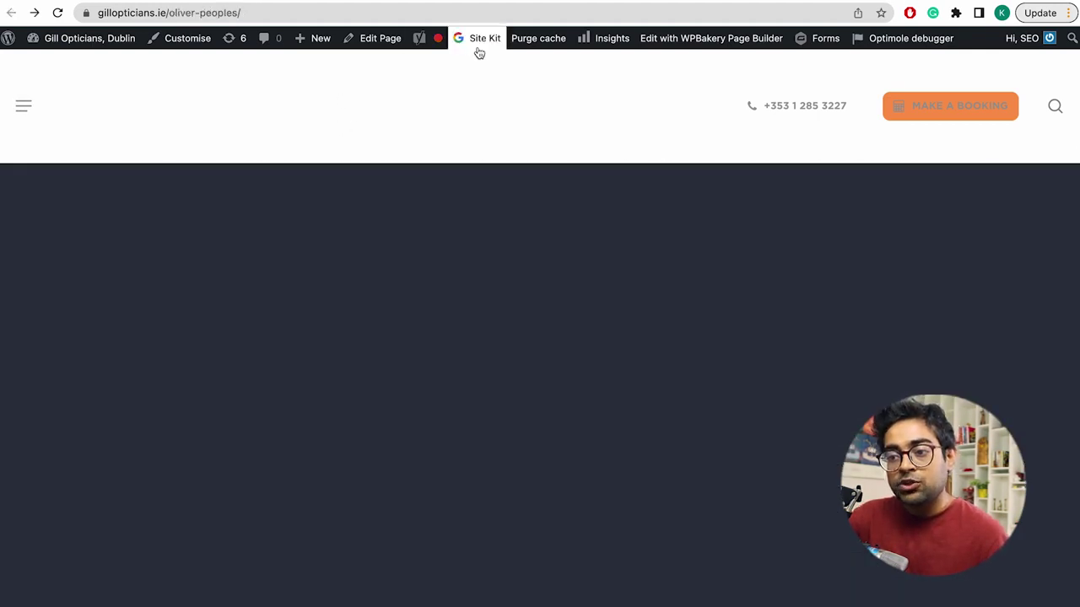
{"action": "mouse_move", "coordinate": [72, 36]}
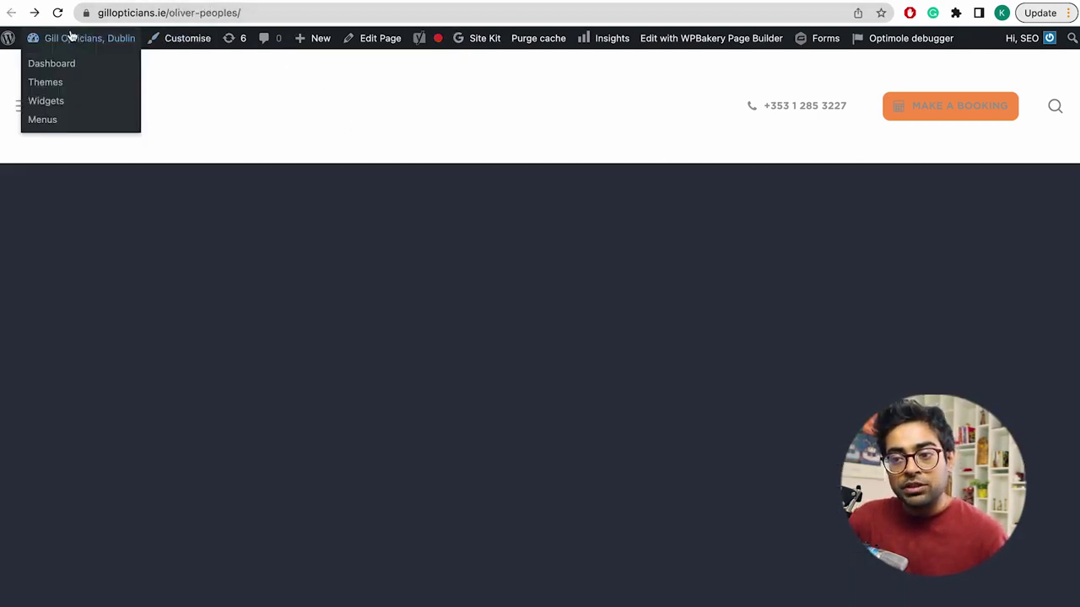
{"action": "scroll", "coordinate": [539, 470], "scroll_direction": "down", "scroll_amount": 15}
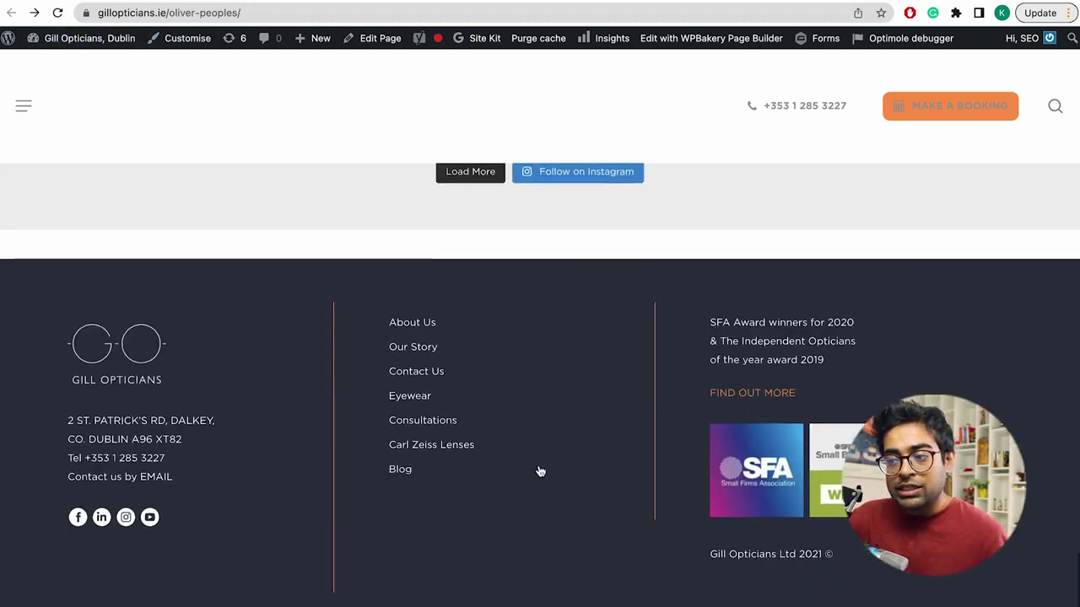
{"action": "scroll", "coordinate": [540, 470], "scroll_direction": "up", "scroll_amount": 5}
{"action": "key", "text": "alt+Right"}
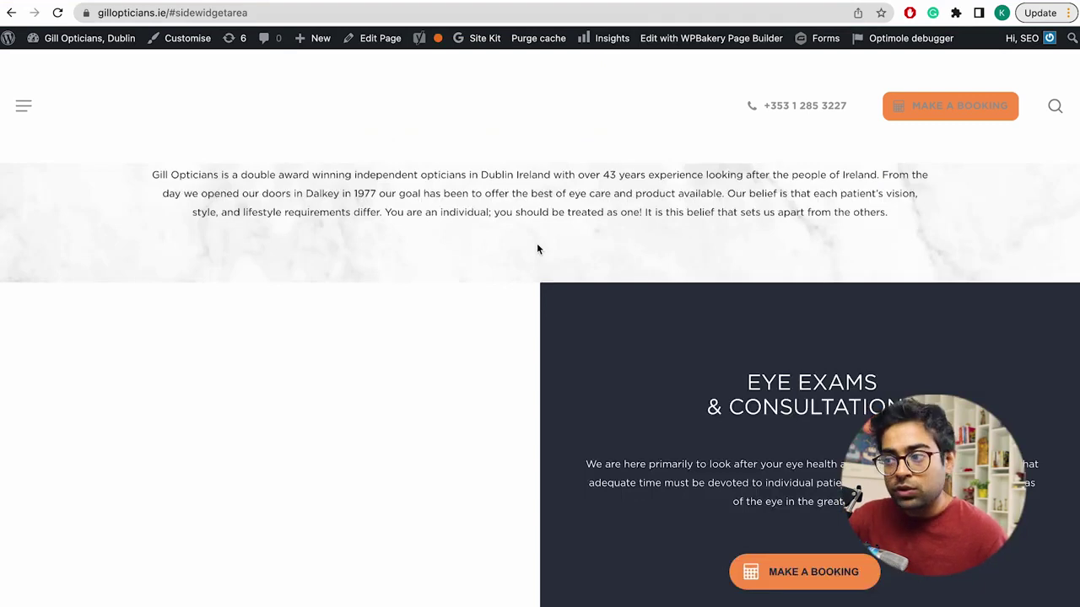
{"action": "key", "text": "alt+Left"}
{"action": "left_click", "coordinate": [370, 52]}
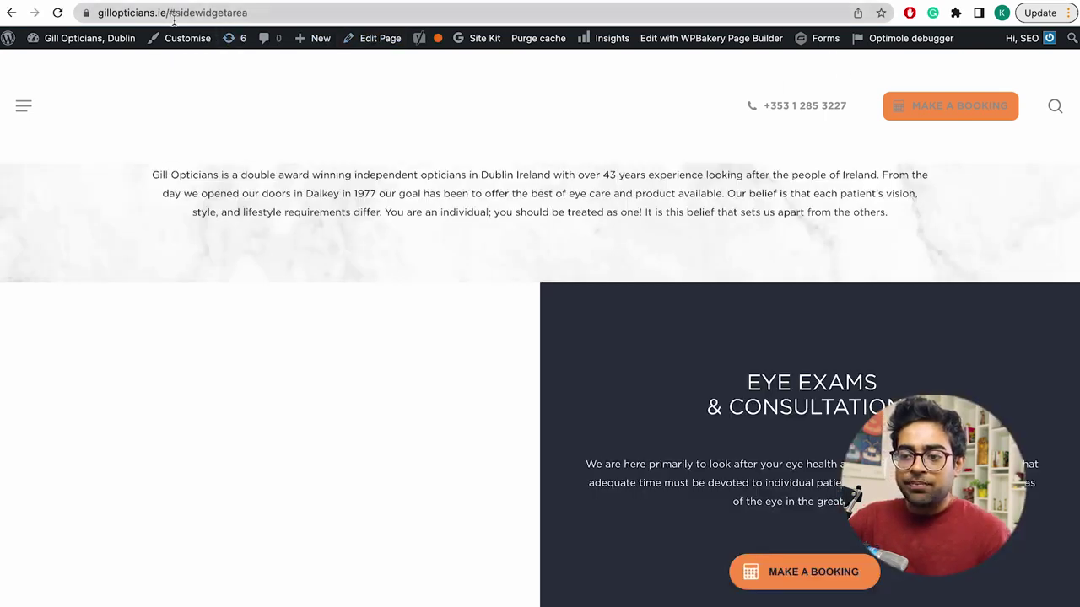
{"action": "left_click", "coordinate": [168, 14]}
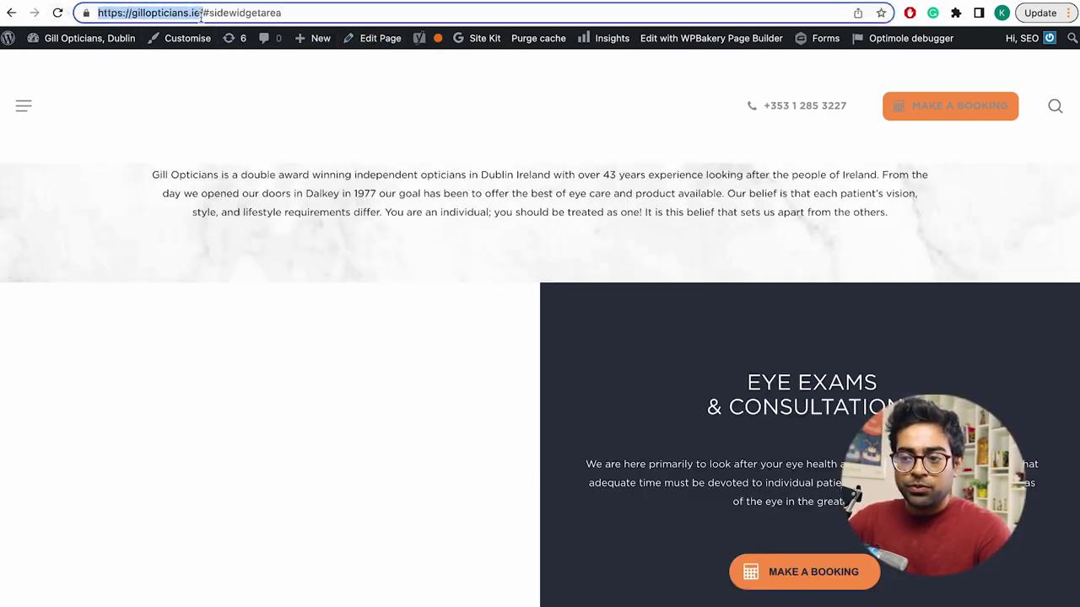
Strip the 'sidewidgetarea' fragment to load the plain gillopticians.ie homepage and copy its URL
{"action": "left_click_drag", "start_coordinate": [203, 13], "coordinate": [245, 14]}
{"action": "double_click", "coordinate": [233, 12]}
{"action": "key", "text": "BackSpace"}
{"action": "key", "text": "BackSpace"}
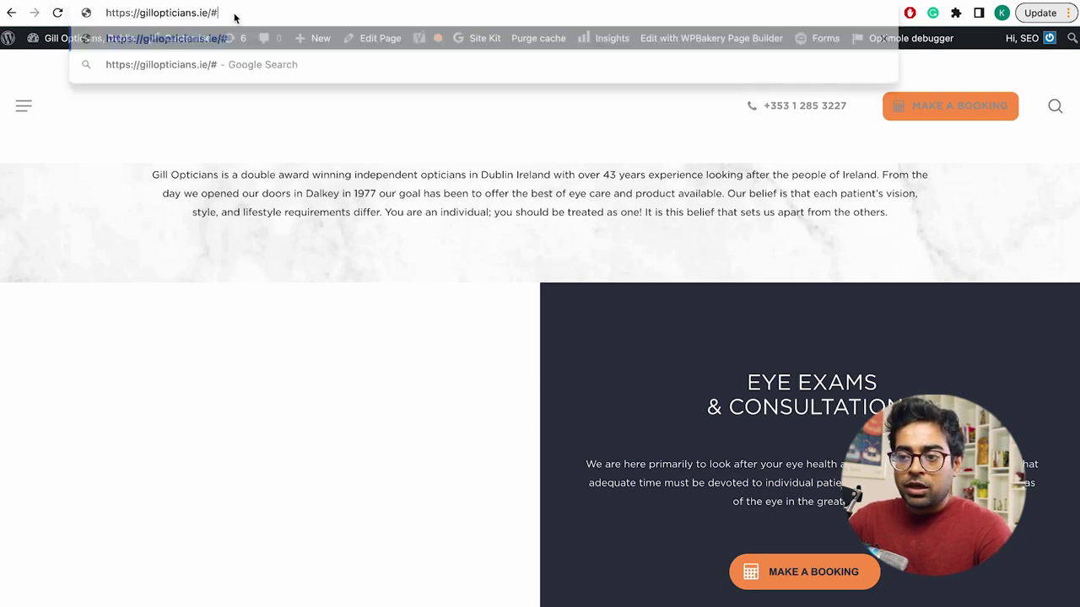
{"action": "key", "text": "Return"}
{"action": "left_click", "coordinate": [234, 13]}
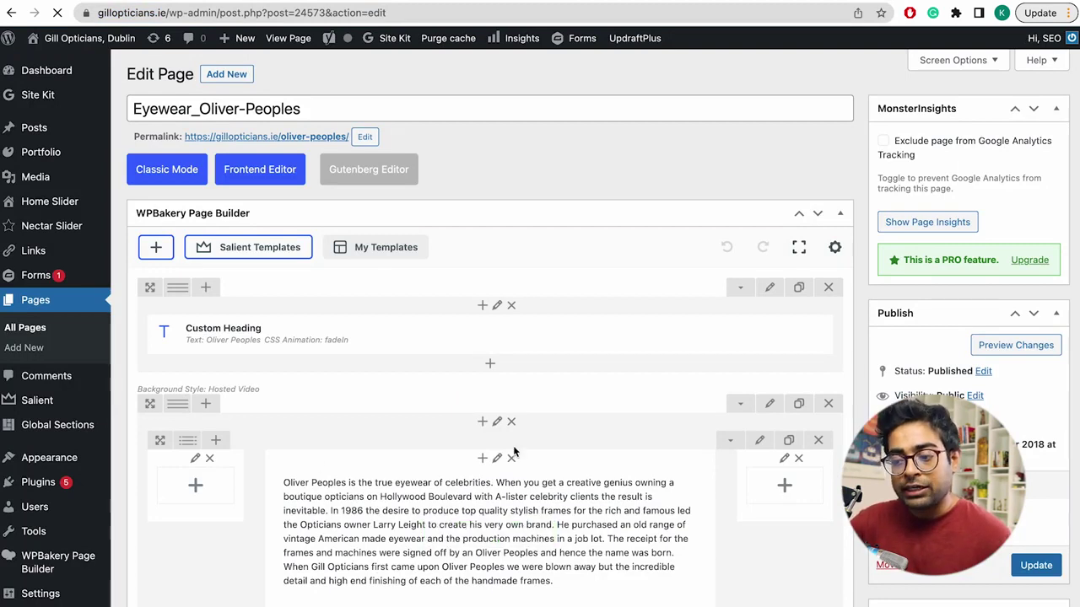
In the paragraph text block, hyphenate 'American-made' and remove the stray 'an' before Oliver Peoples
{"action": "scroll", "coordinate": [513, 451], "scroll_direction": "down", "scroll_amount": 1}
{"action": "left_click", "coordinate": [502, 529]}
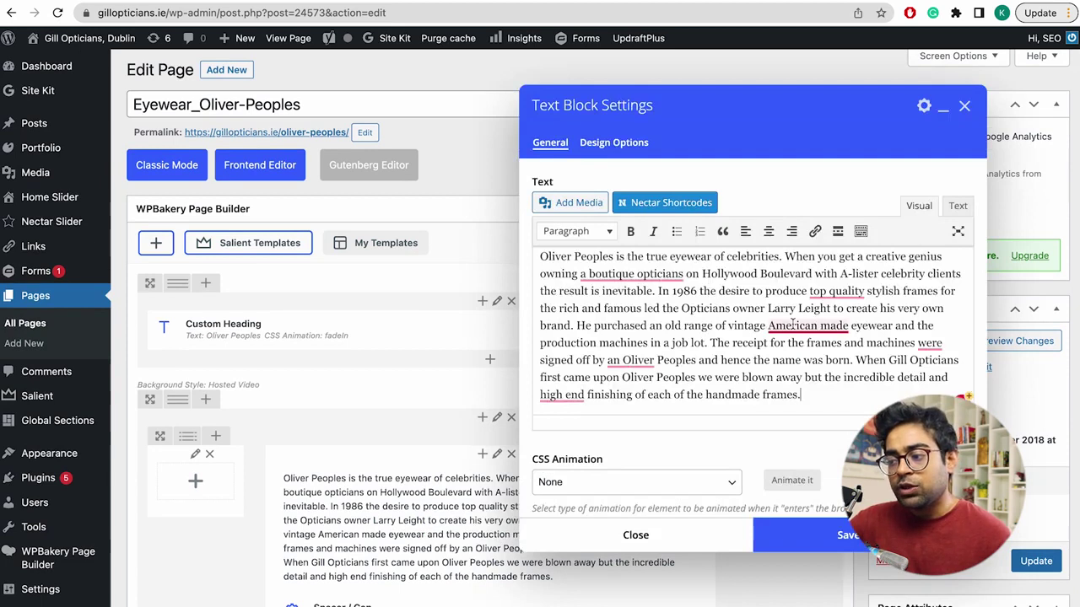
{"action": "mouse_move", "coordinate": [807, 327]}
{"action": "left_click", "coordinate": [803, 360]}
{"action": "mouse_move", "coordinate": [629, 362]}
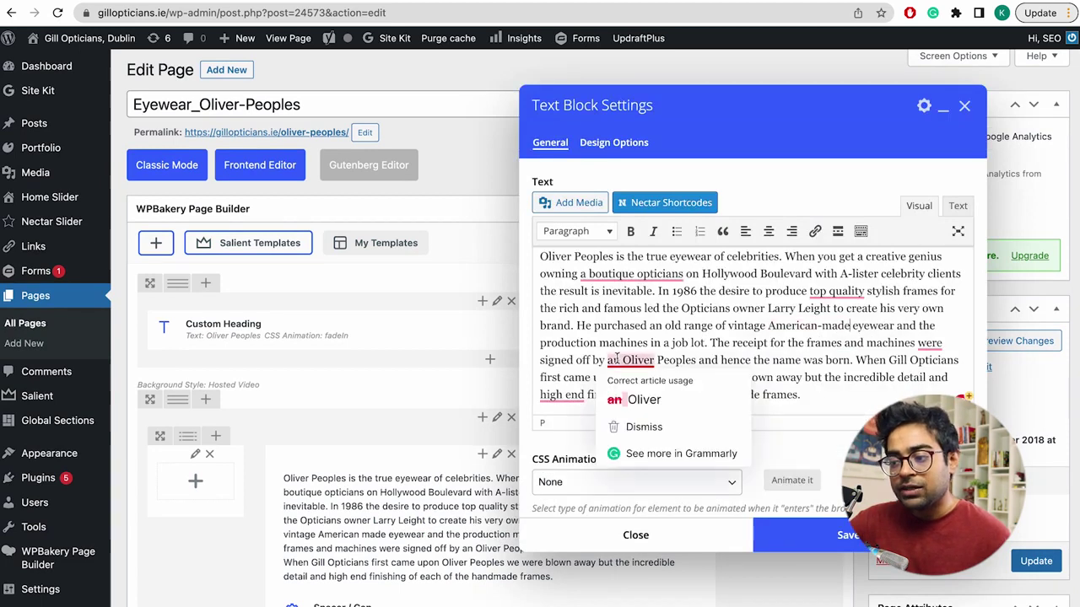
{"action": "left_click", "coordinate": [627, 390]}
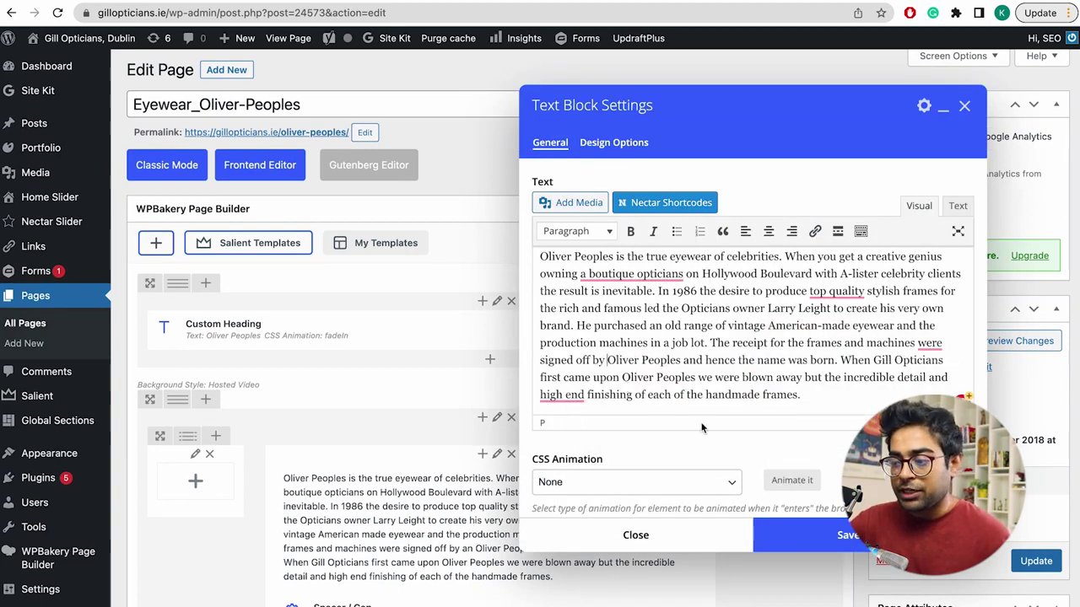
Link the words 'Gill Opticians' to the homepage URL and save the text block
{"action": "left_click_drag", "start_coordinate": [877, 361], "coordinate": [938, 359]}
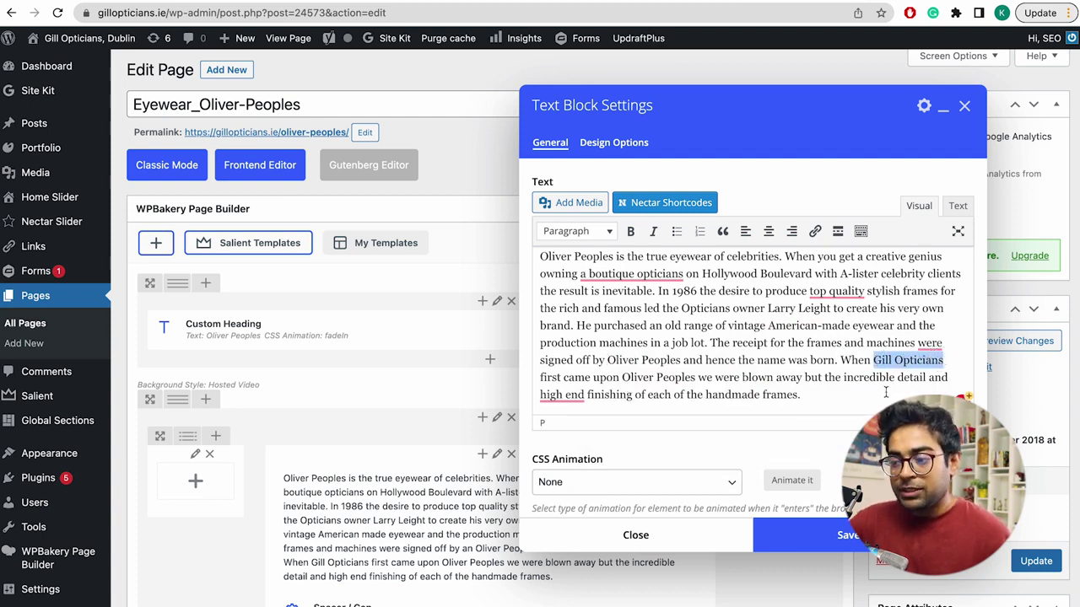
{"action": "key", "text": "super+v"}
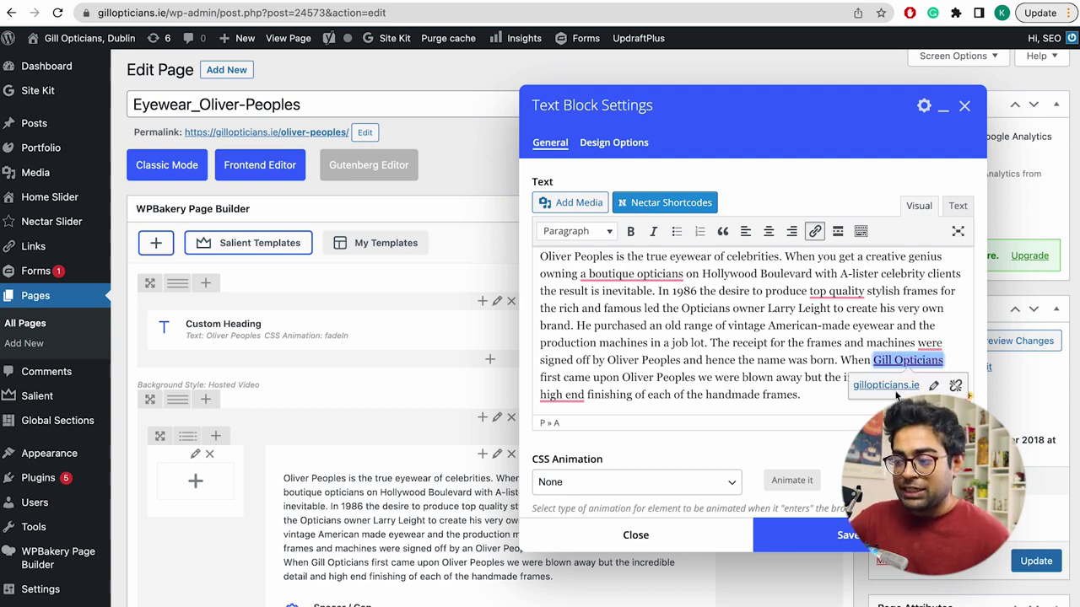
{"action": "left_click", "coordinate": [848, 535]}
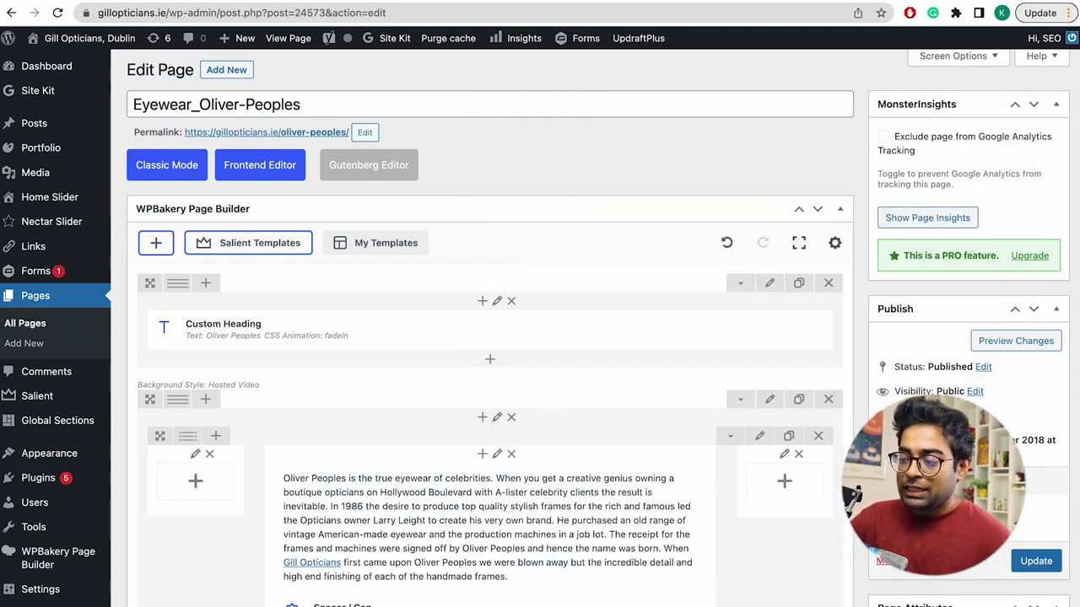
Publish the update, reload the live Oliver Peoples page, and follow the Gill Opticians link to the homepage
{"action": "left_click", "coordinate": [1036, 561]}
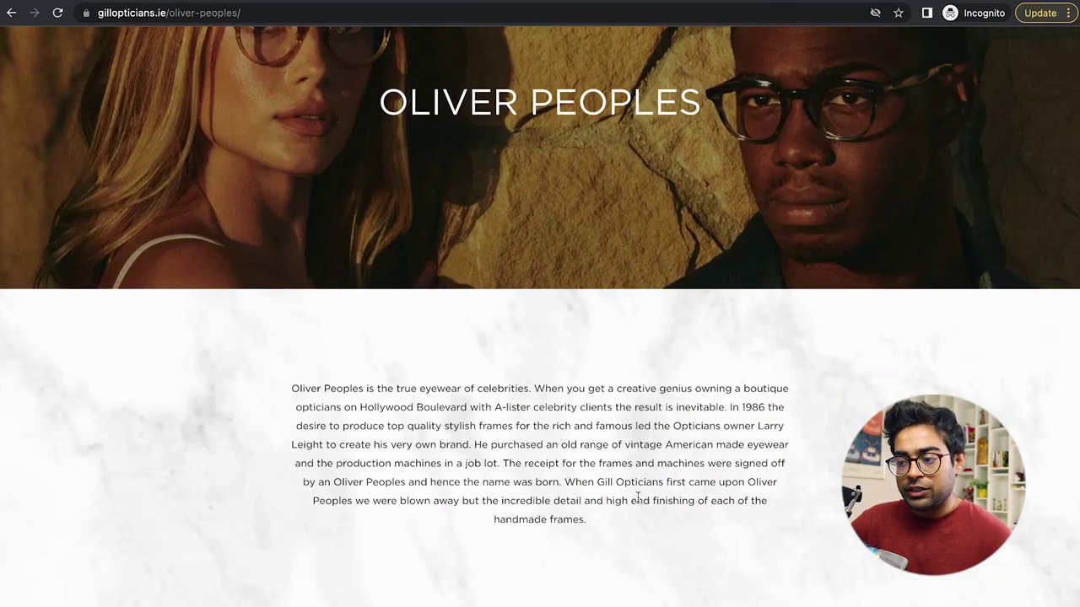
{"action": "left_click_drag", "start_coordinate": [597, 482], "coordinate": [663, 481]}
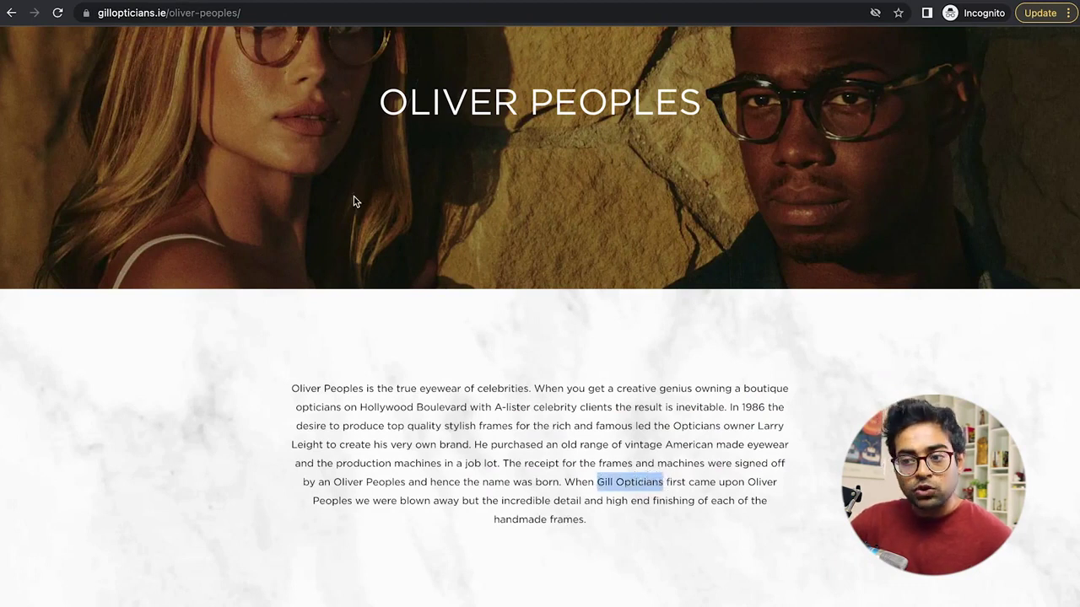
{"action": "left_click", "coordinate": [58, 13]}
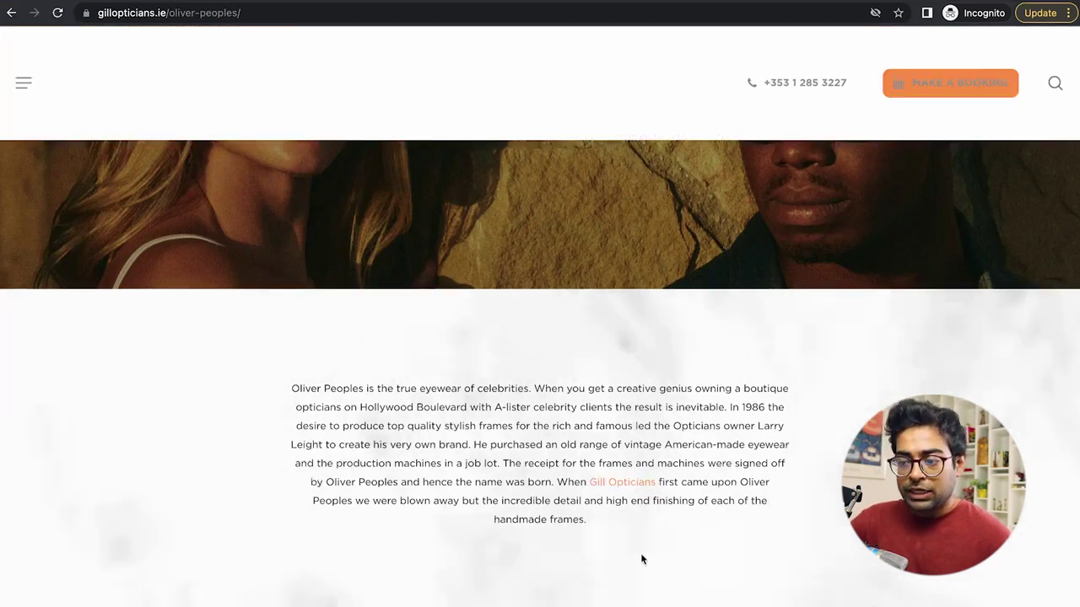
{"action": "left_click", "coordinate": [612, 490]}
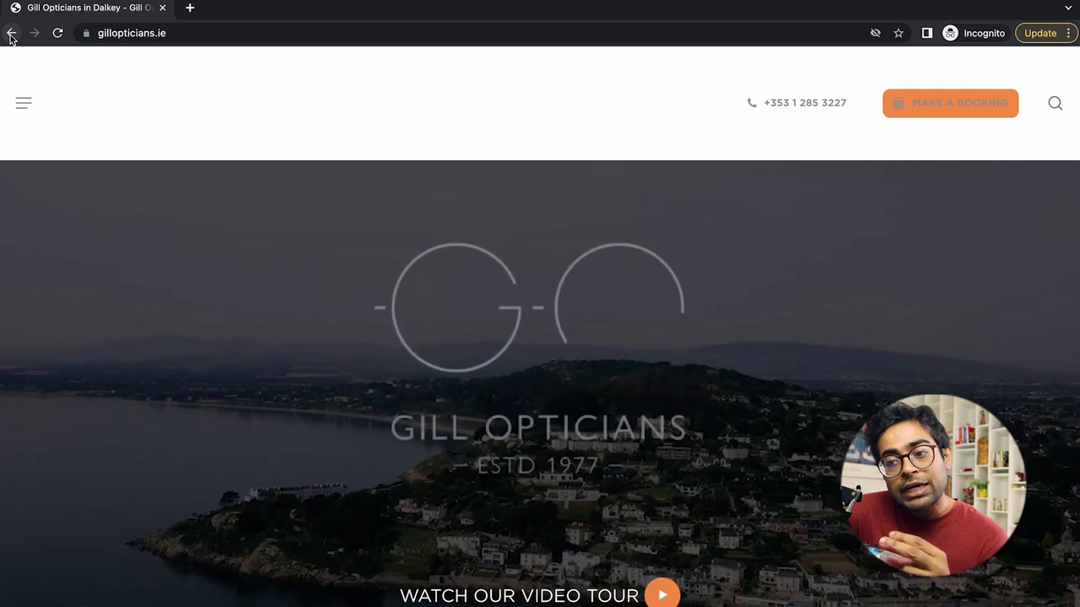
Go back to the Eyewear_Oliver-Peoples page editor showing the update confirmation
{"action": "left_click", "coordinate": [11, 33]}
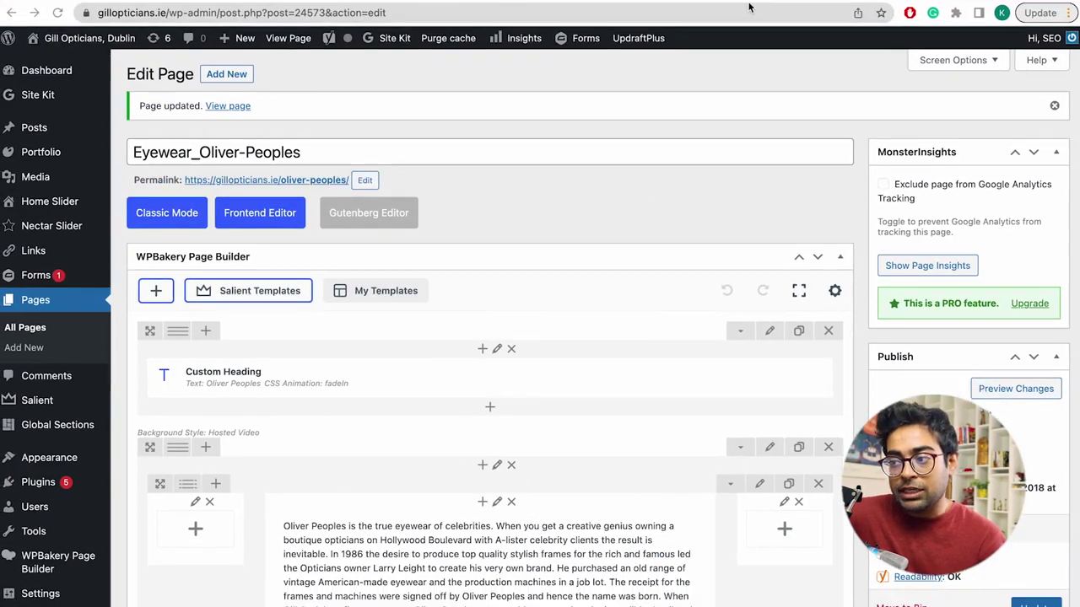
In the rankings sheet, select the landing-page URLs in rows 3–17, including gill opticians ireland's
{"action": "left_click", "coordinate": [749, 7]}
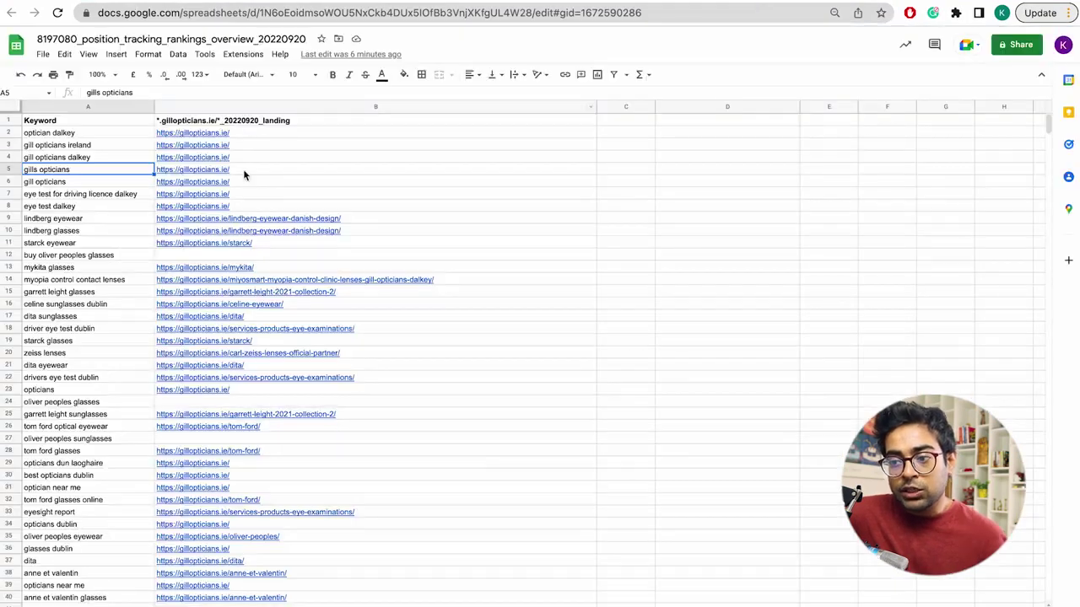
{"action": "left_click_drag", "start_coordinate": [259, 144], "coordinate": [273, 315]}
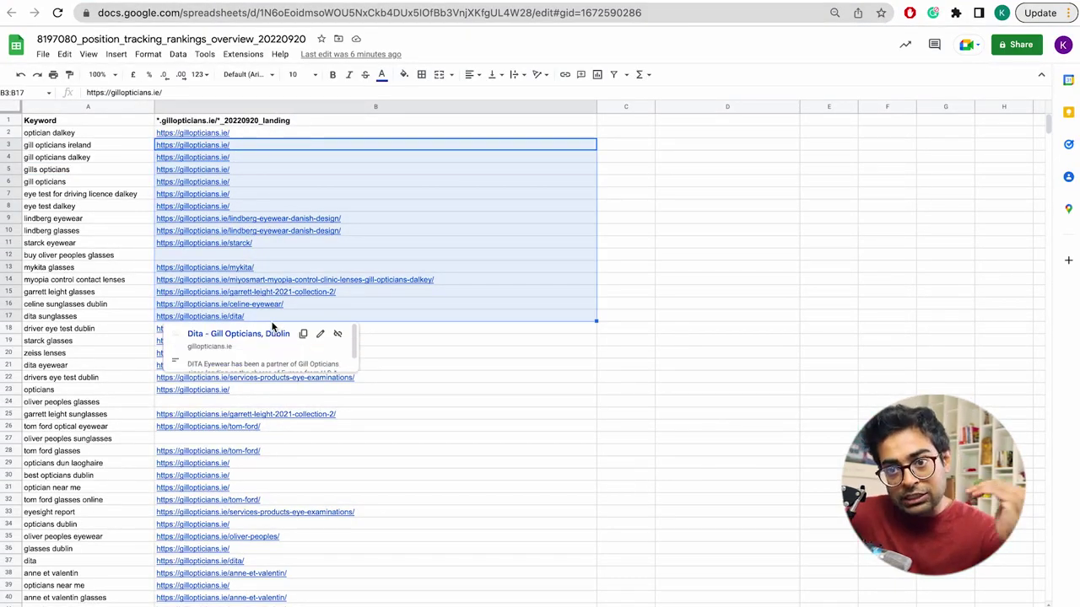
{"action": "left_click", "coordinate": [237, 147]}
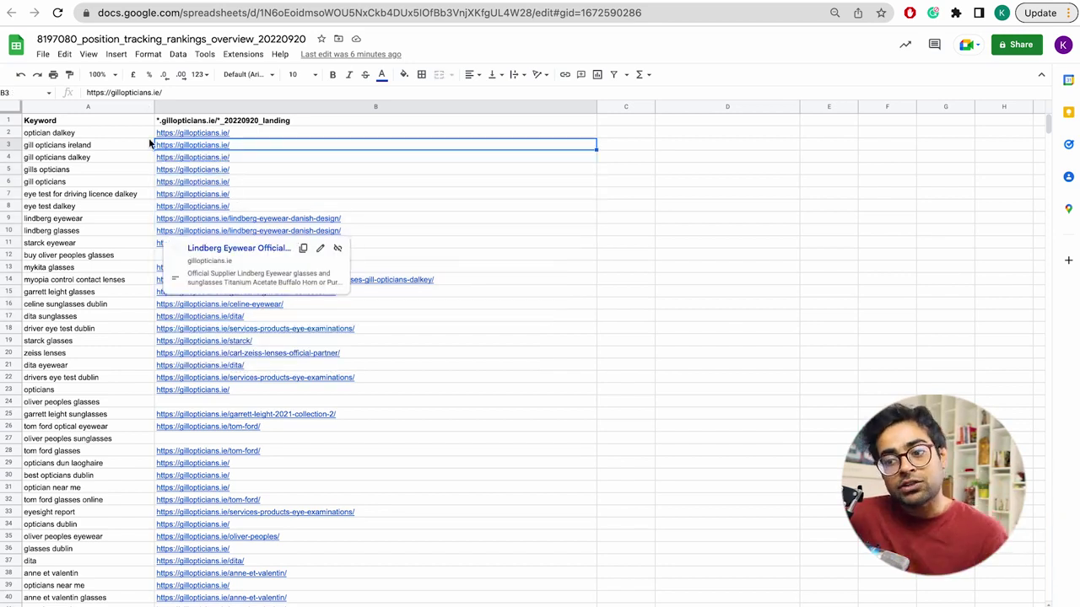
Select the gill opticians ireland, gill opticians and lindberg eyewear keywords, then rows from gill opticians dalkey to 14
{"action": "left_click", "coordinate": [117, 145]}
{"action": "left_click", "coordinate": [118, 183]}
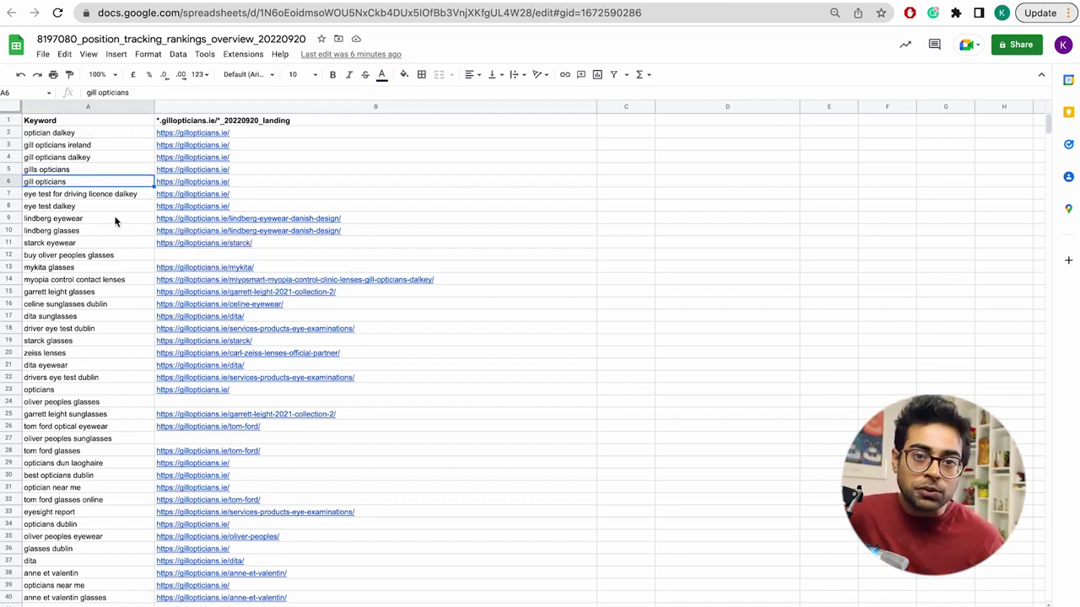
{"action": "left_click", "coordinate": [118, 219]}
{"action": "left_click_drag", "start_coordinate": [93, 157], "coordinate": [93, 170]}
{"action": "left_click_drag", "start_coordinate": [101, 230], "coordinate": [99, 280]}
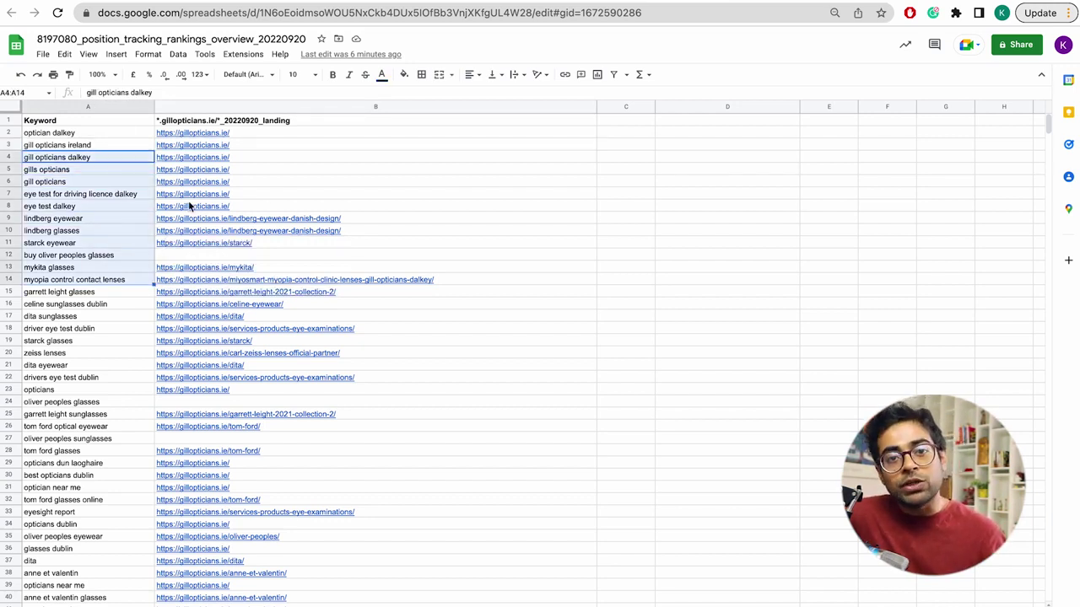
Select the Garrett Leight landing page in B25 and its garrett leight sunglasses keyword
{"action": "left_click", "coordinate": [302, 414]}
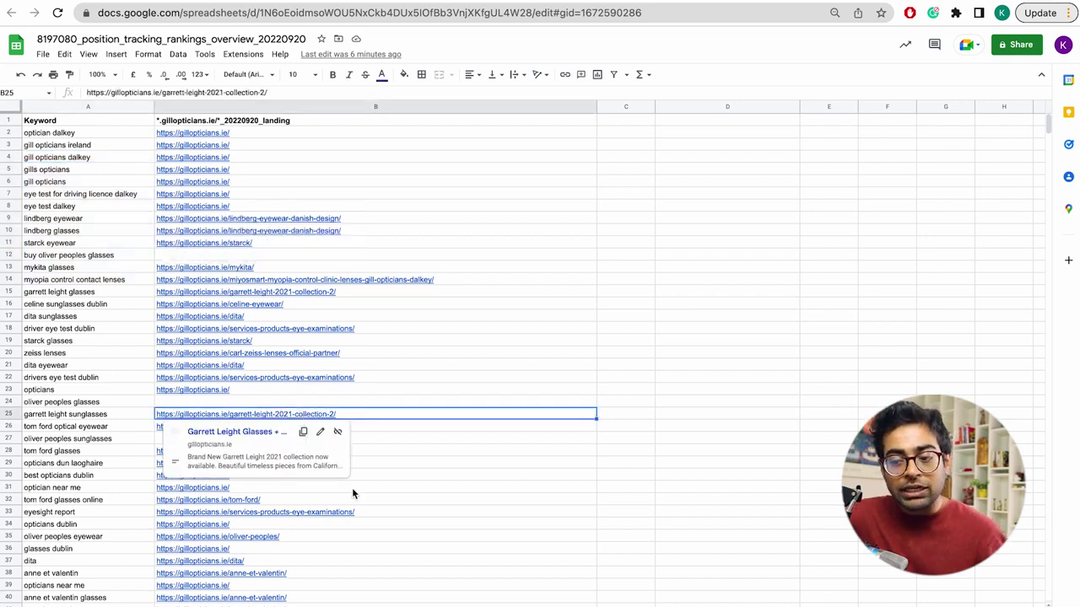
{"action": "mouse_move", "coordinate": [353, 494]}
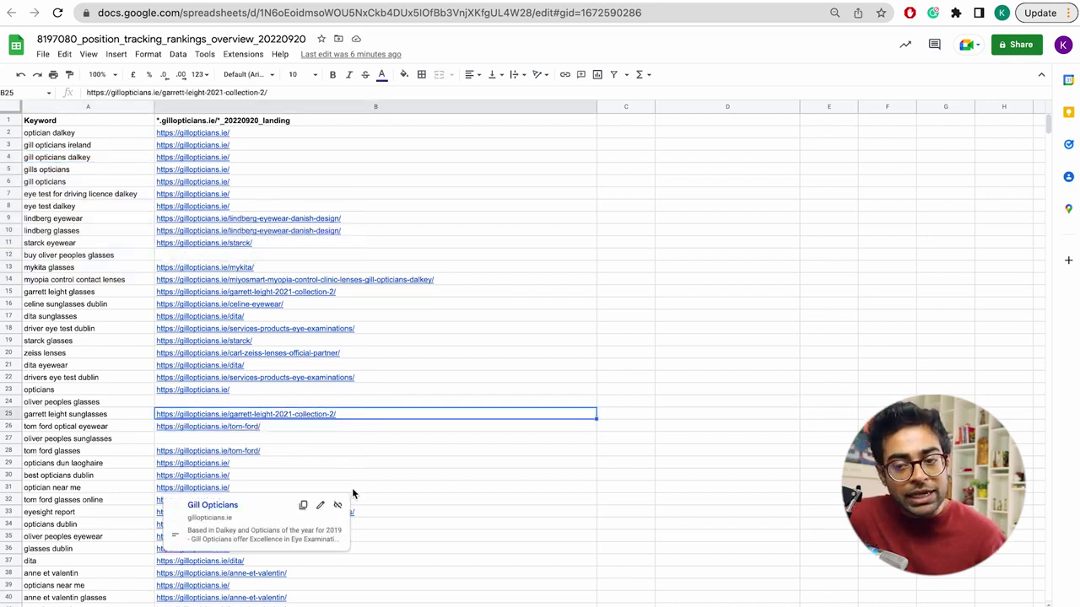
{"action": "left_click", "coordinate": [105, 413]}
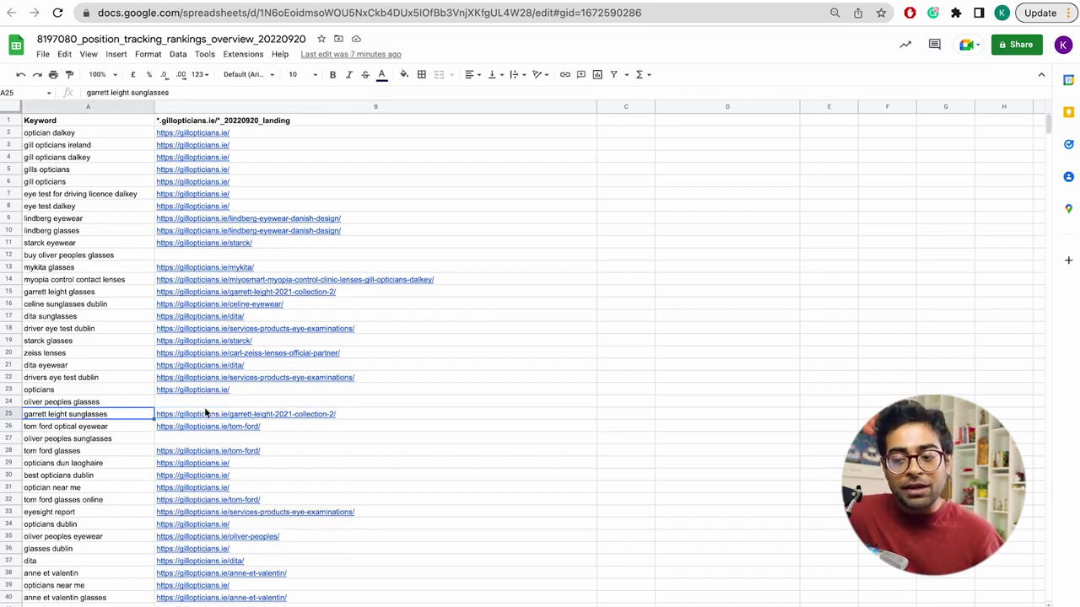
{"action": "mouse_move", "coordinate": [203, 415]}
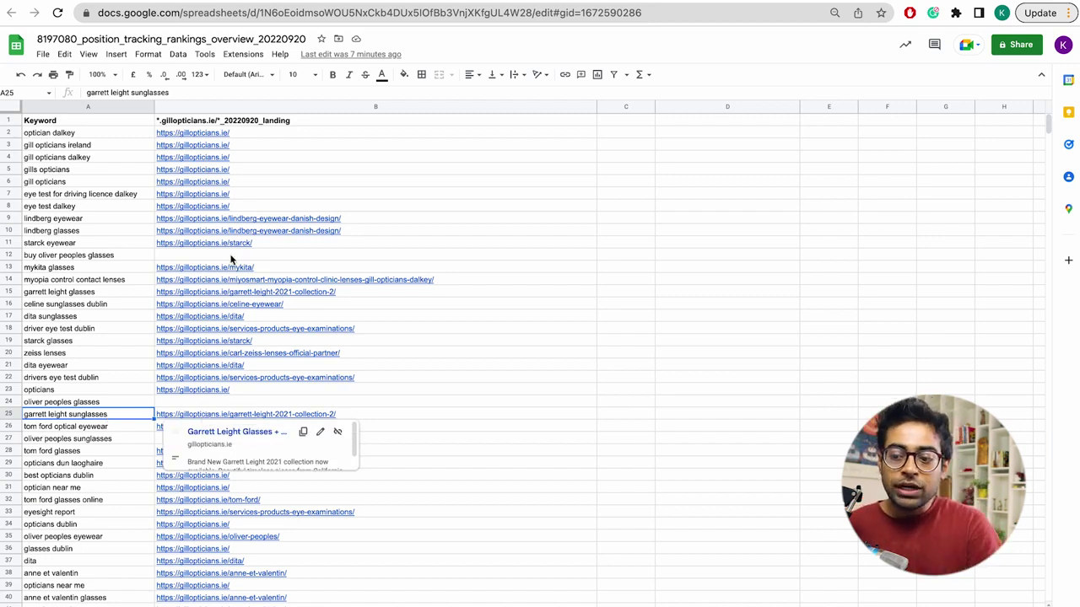
{"action": "left_click_drag", "start_coordinate": [233, 256], "coordinate": [233, 339]}
{"action": "key", "text": "Delete"}
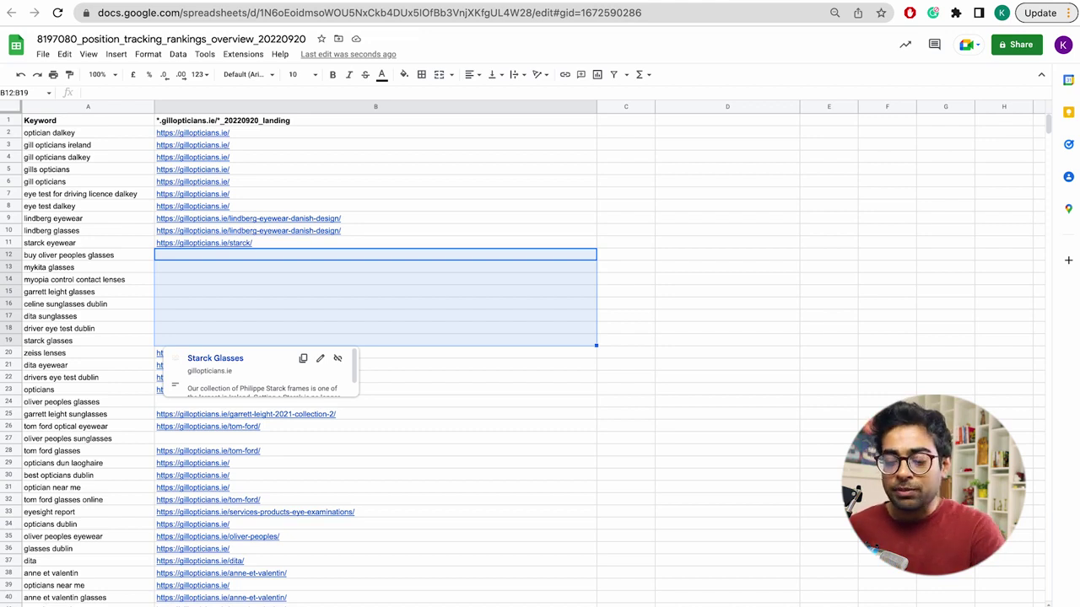
{"action": "type", "text": "https://gillopticians.ie/mykita/ https://gillopticians.ie/myosmart-myopia-control-clinic-lenses-gill-opticians-dalkey/ https://gillopticians.ie/garrett-leight-2021-collection-2/ https://gillopticians.ie/celine-eyewear/ https://gillopticians.ie/dita/ https://gillopticians.ie/services-products-eye-examinations/ https://gillopticians.ie/starck/"}
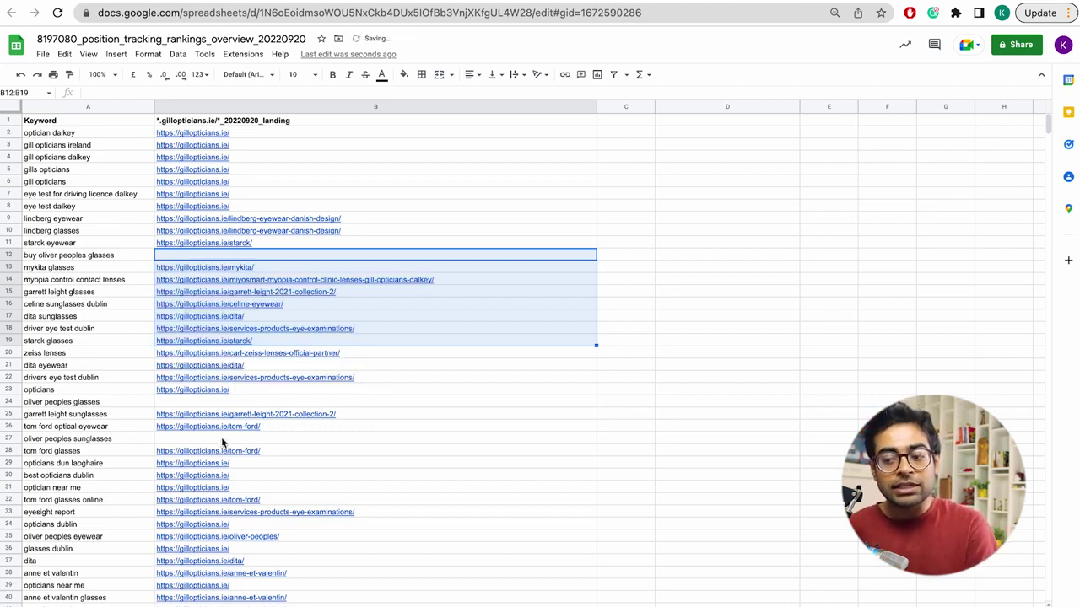
{"action": "left_click", "coordinate": [217, 415]}
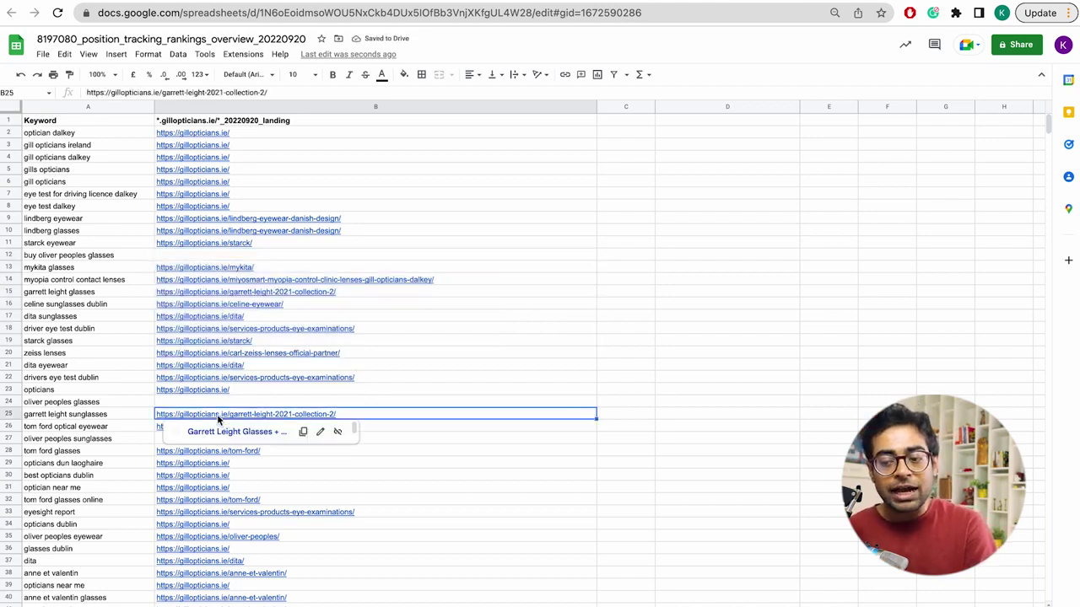
{"action": "left_click", "coordinate": [102, 417]}
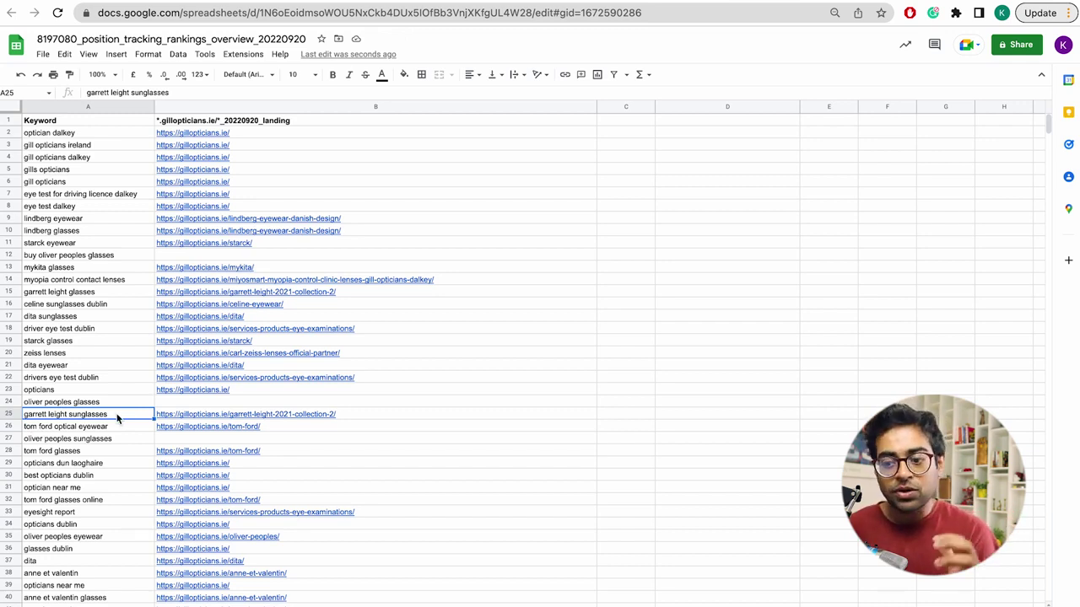
{"action": "left_click", "coordinate": [201, 415]}
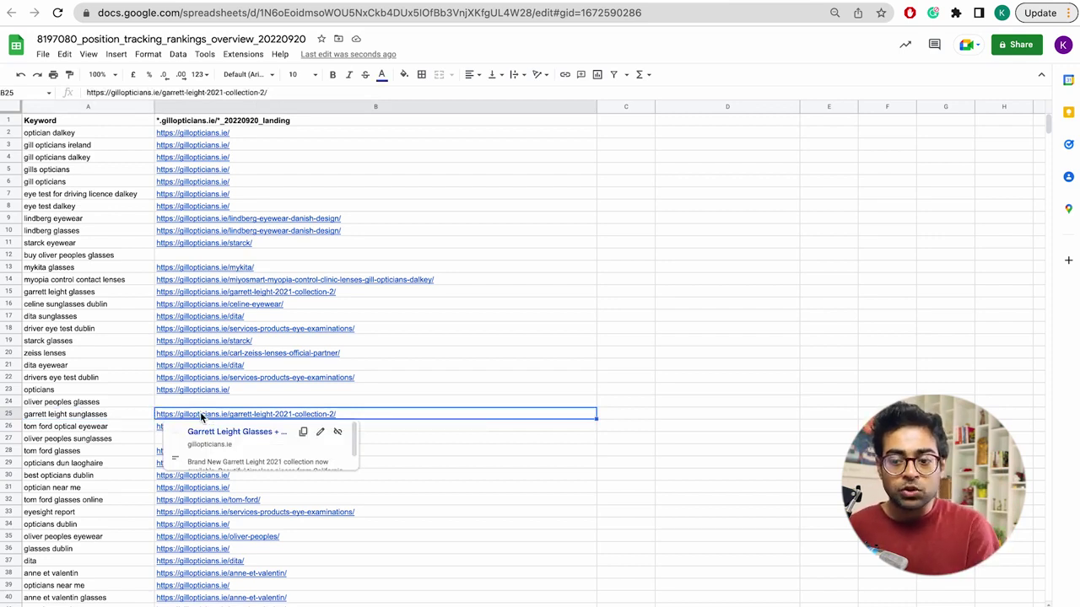
{"action": "left_click", "coordinate": [100, 417]}
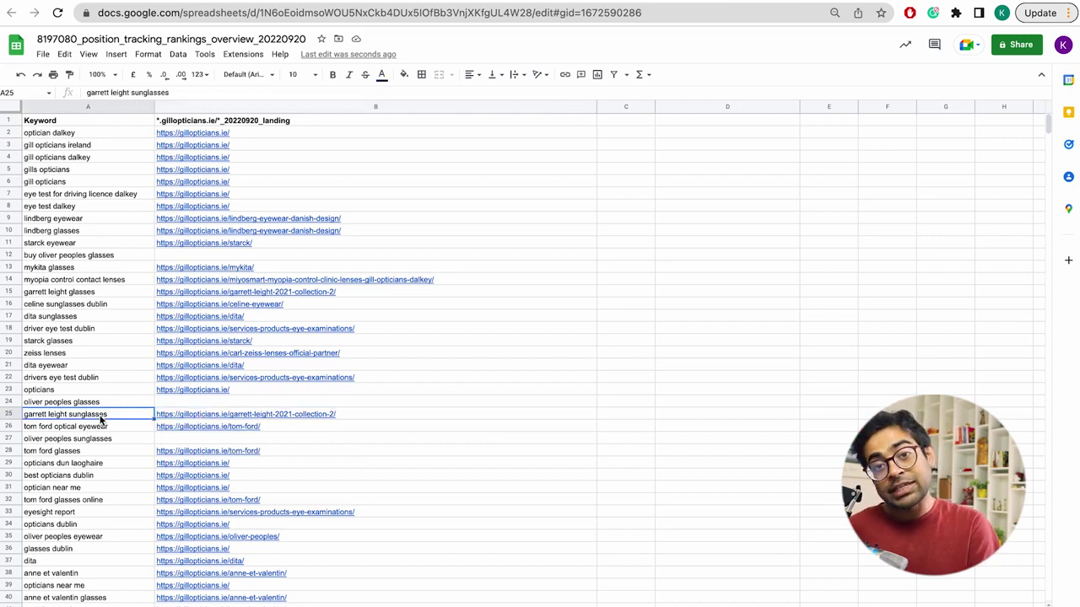
{"action": "left_click", "coordinate": [193, 418]}
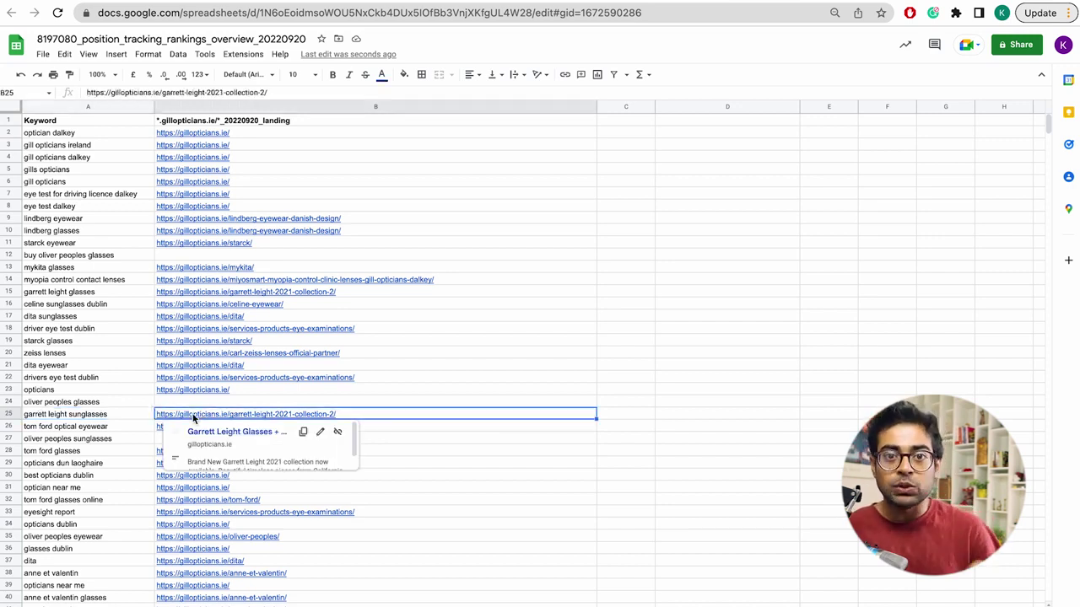